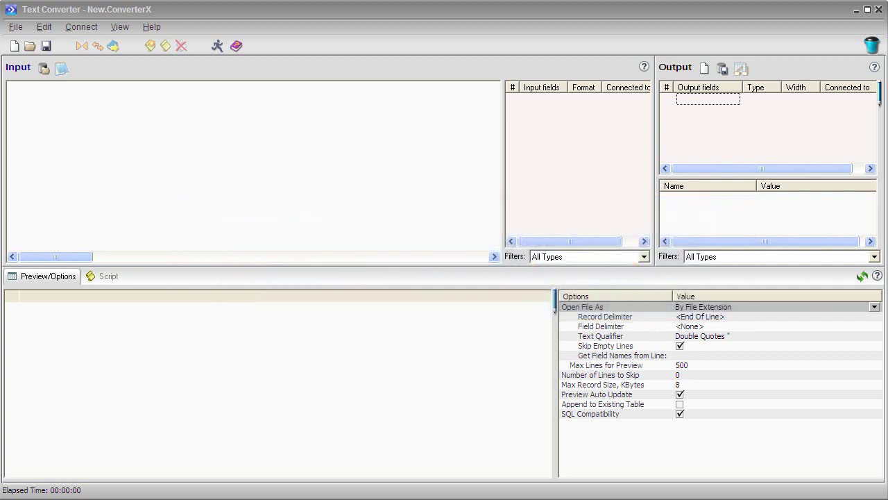
Step: Load dataquick.pdf from the Automatic Mode folder into the Input panel
{"action": "left_click_drag", "start_coordinate": [887, 319], "coordinate": [630, 325]}
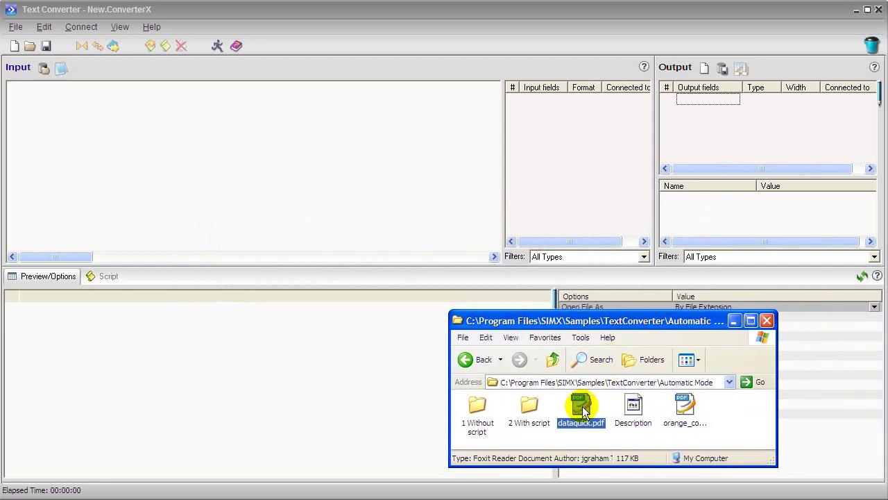
{"action": "left_click_drag", "start_coordinate": [581, 406], "coordinate": [292, 130]}
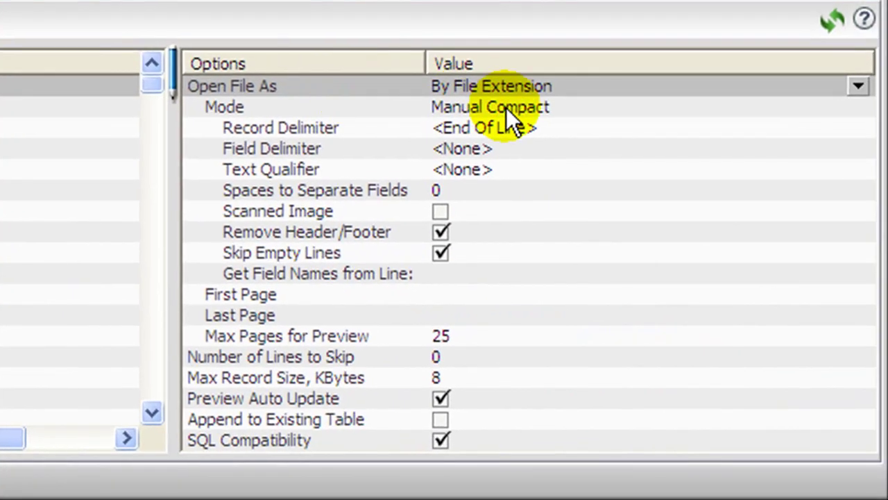
Step: Set the parsing Mode to Auto so the report splits into Parcel, Trustee, Sale and Owner fields
{"action": "left_click", "coordinate": [506, 108]}
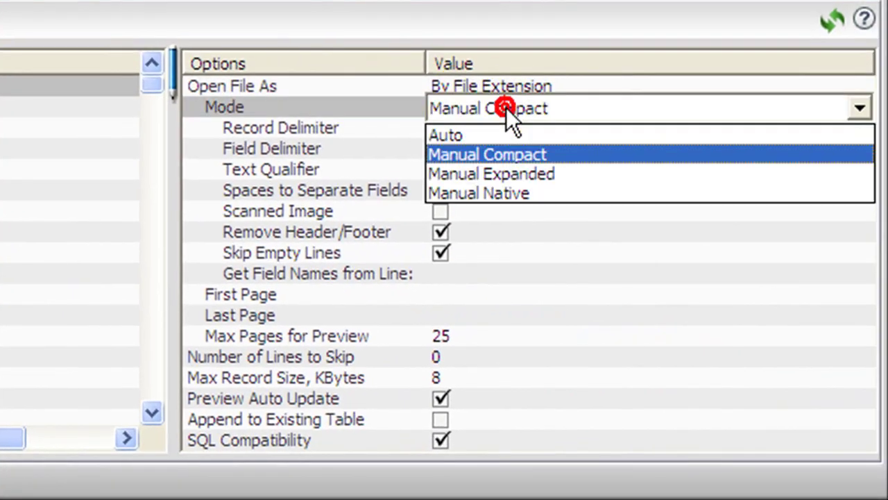
{"action": "left_click", "coordinate": [463, 138]}
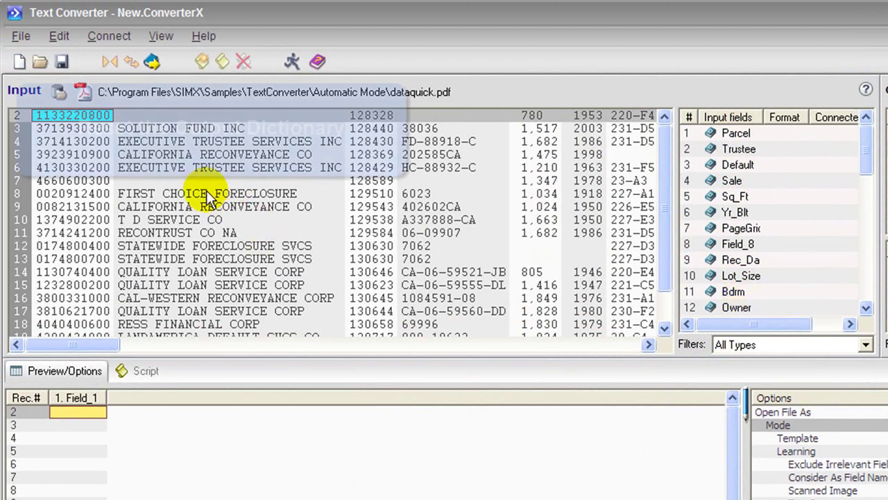
Step: Reset the output dictionary to the 42 parsed fields, Parcel through Last_Amt
{"action": "left_click", "coordinate": [152, 62]}
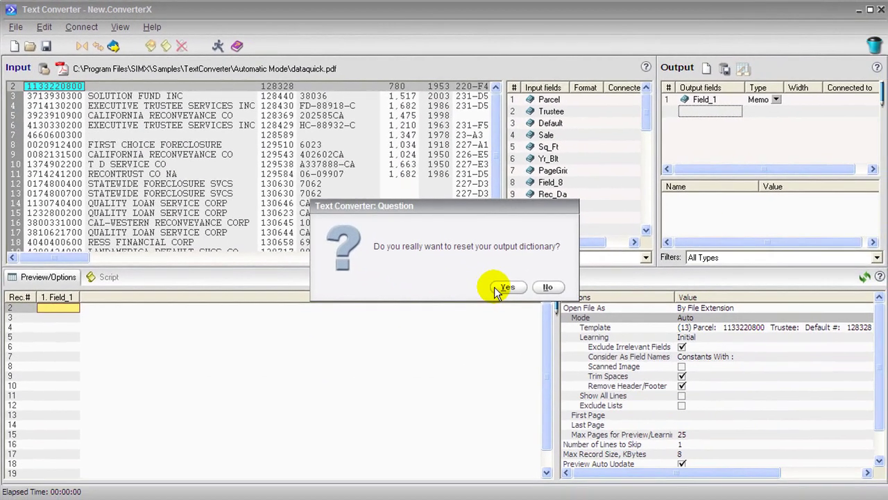
{"action": "left_click", "coordinate": [505, 287]}
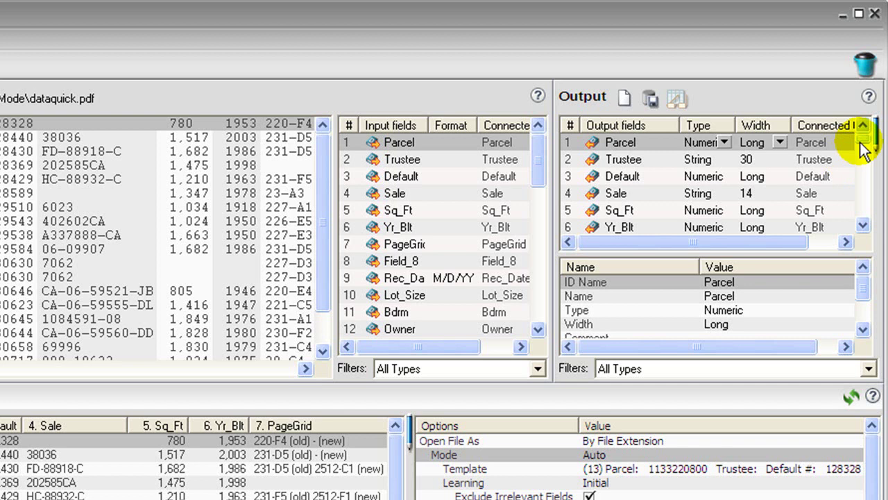
{"action": "left_click_drag", "start_coordinate": [867, 146], "coordinate": [862, 162]}
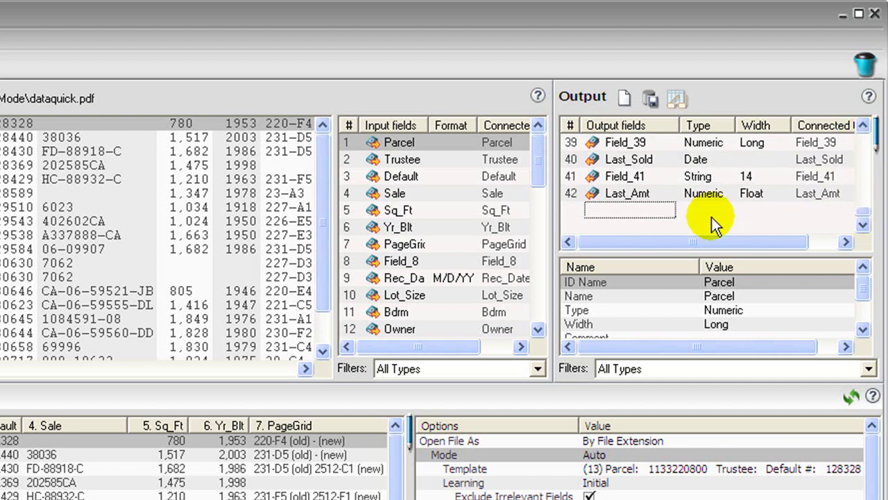
Step: Add a 43rd output field 'Trustee Address Block' of type String with width 60
{"action": "right_click", "coordinate": [647, 215]}
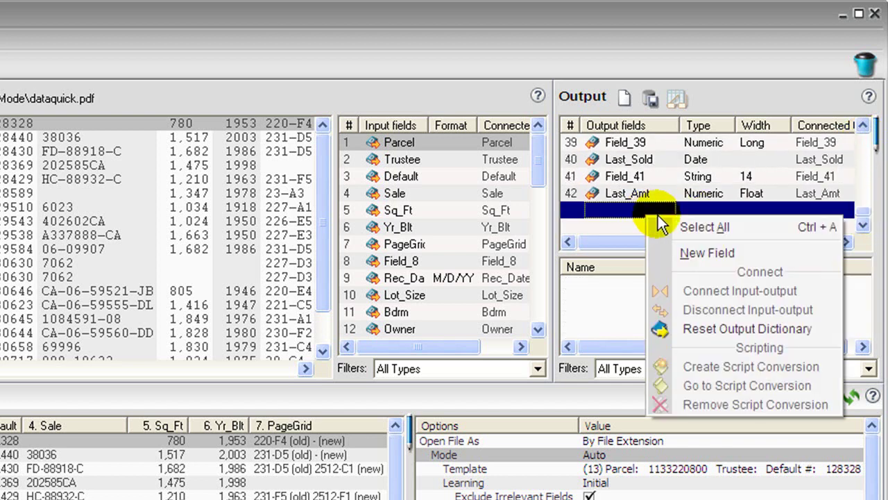
{"action": "left_click", "coordinate": [707, 252]}
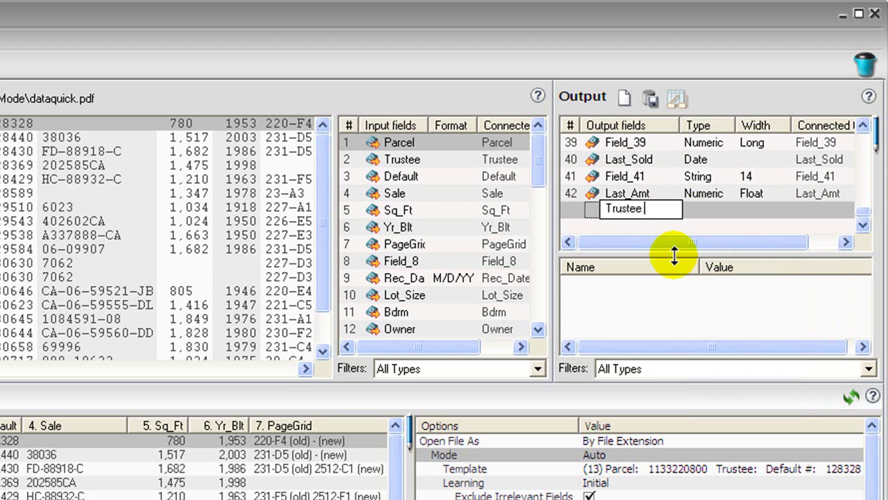
{"action": "type", "text": "Trustee Address"}
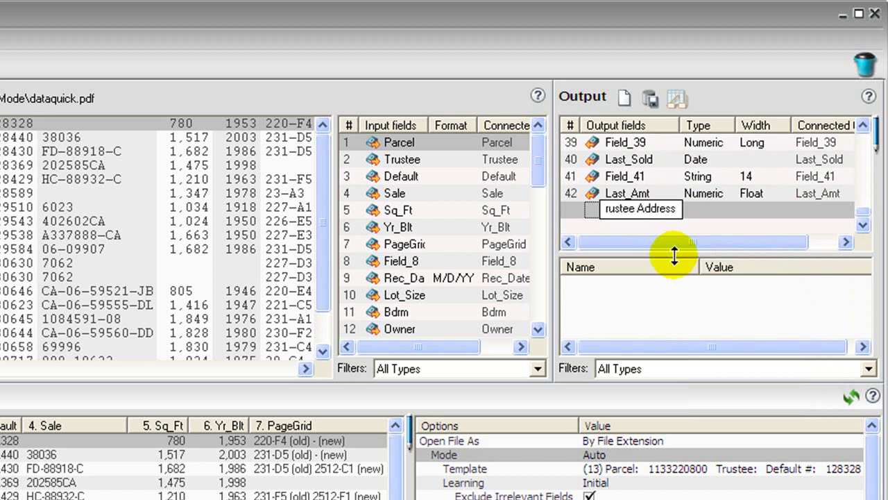
{"action": "type", "text": " Block"}
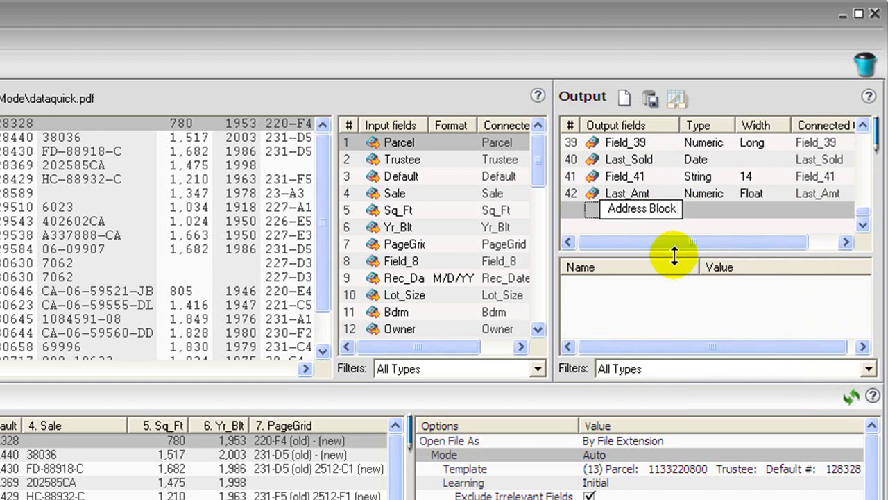
{"action": "left_click", "coordinate": [701, 210]}
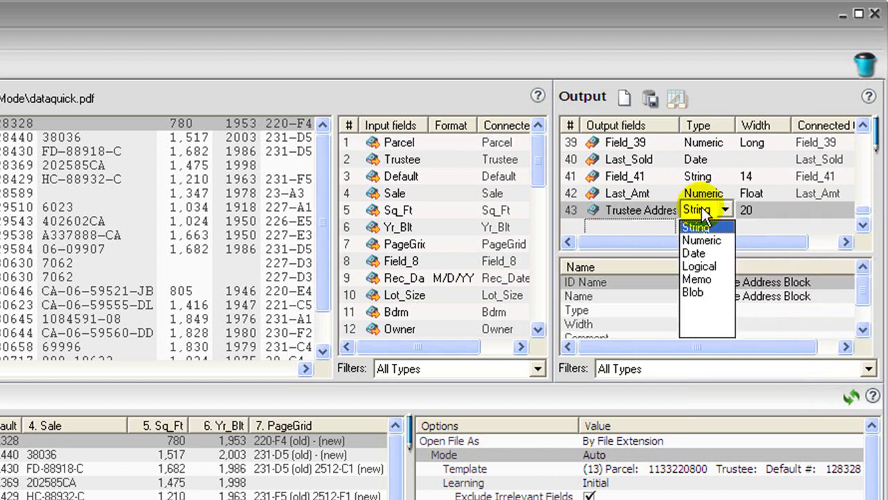
{"action": "left_click", "coordinate": [754, 219]}
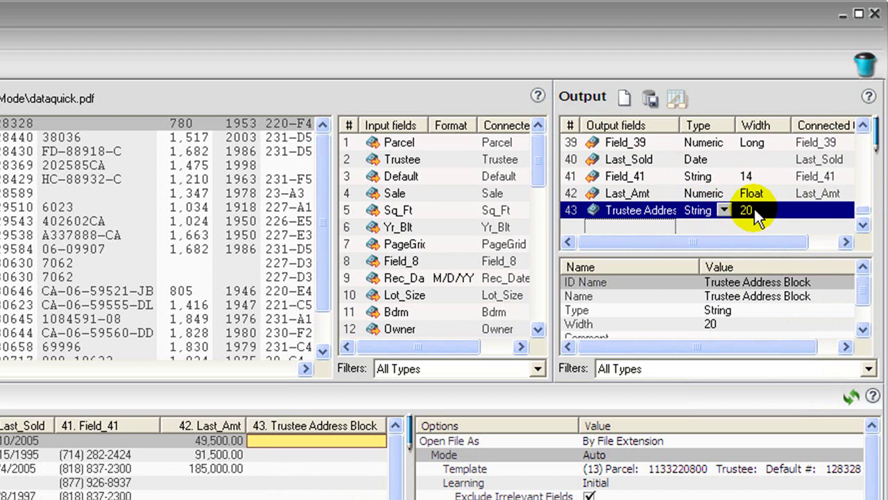
{"action": "left_click", "coordinate": [754, 209]}
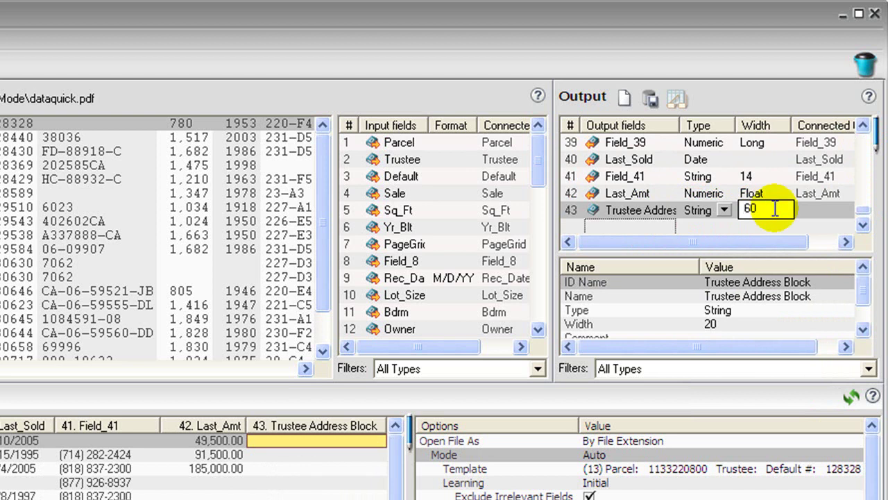
{"action": "key", "text": "Return"}
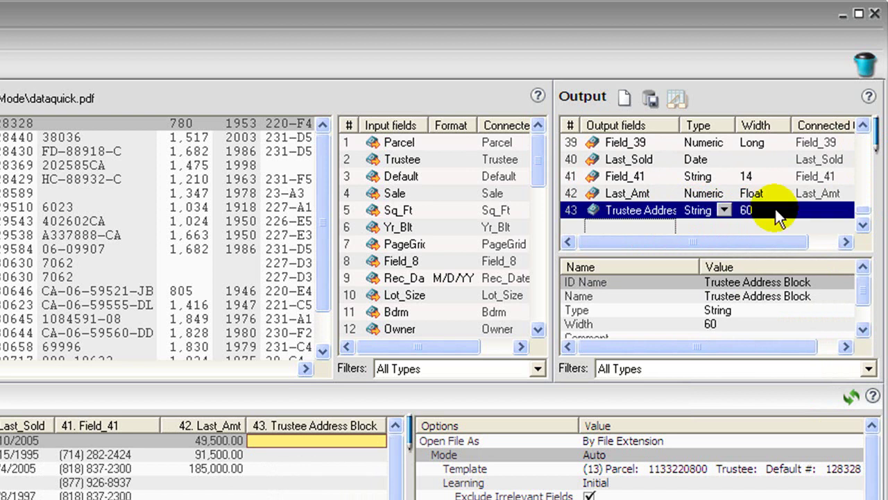
Step: Create a conversion script for Trustee Address Block, replacing the placeholder 'value' with Field_8's value
{"action": "right_click", "coordinate": [596, 209]}
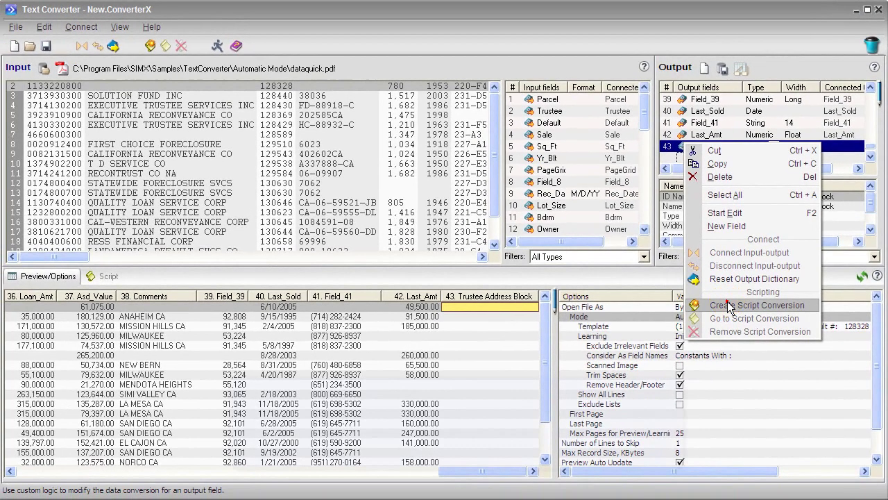
{"action": "left_click", "coordinate": [729, 306]}
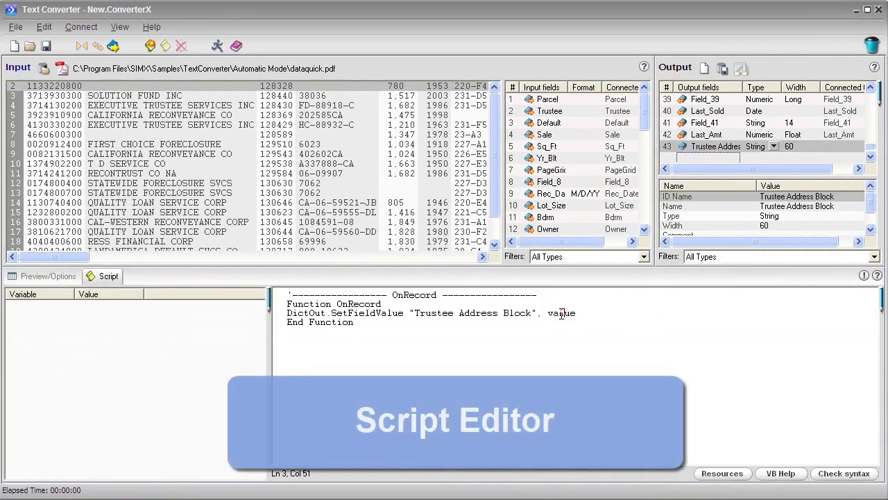
{"action": "double_click", "coordinate": [561, 313]}
{"action": "key", "text": "Delete"}
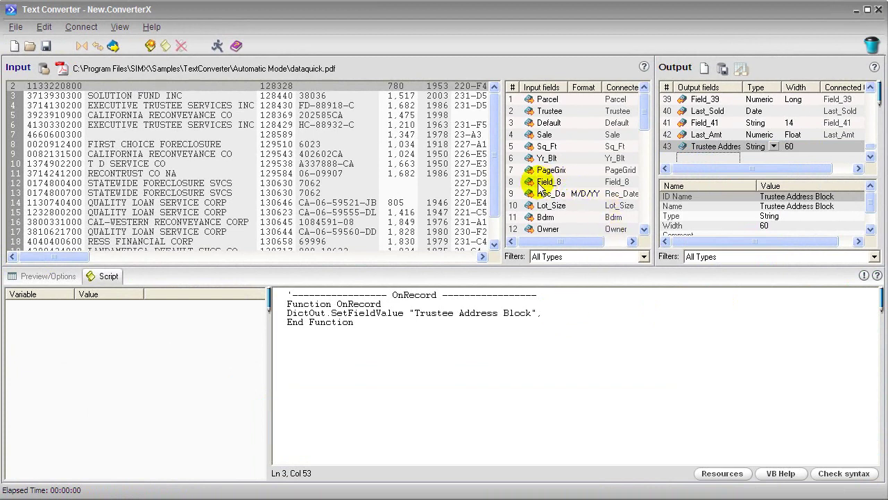
{"action": "left_click_drag", "start_coordinate": [533, 182], "coordinate": [559, 312]}
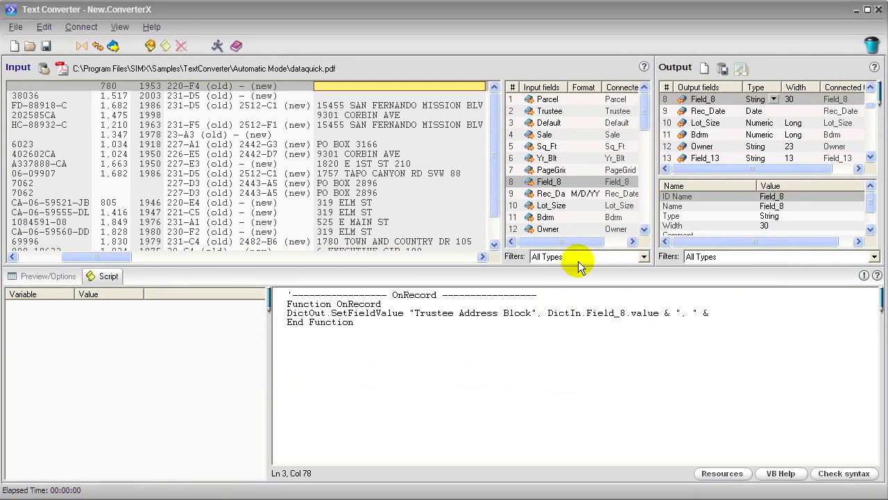
Step: Append Field_13, Field_14 and Field_15 to the script line, separated by ", "
{"action": "left_click_drag", "start_coordinate": [646, 111], "coordinate": [646, 132]}
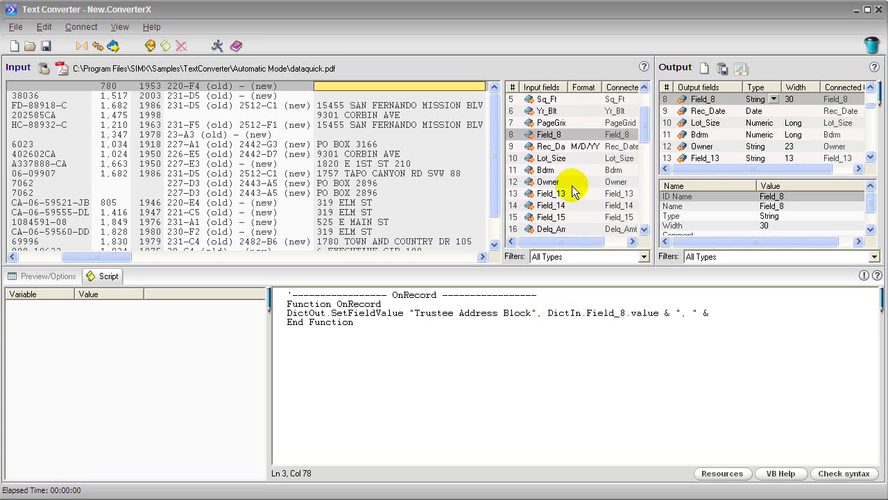
{"action": "left_click_drag", "start_coordinate": [535, 193], "coordinate": [734, 317]}
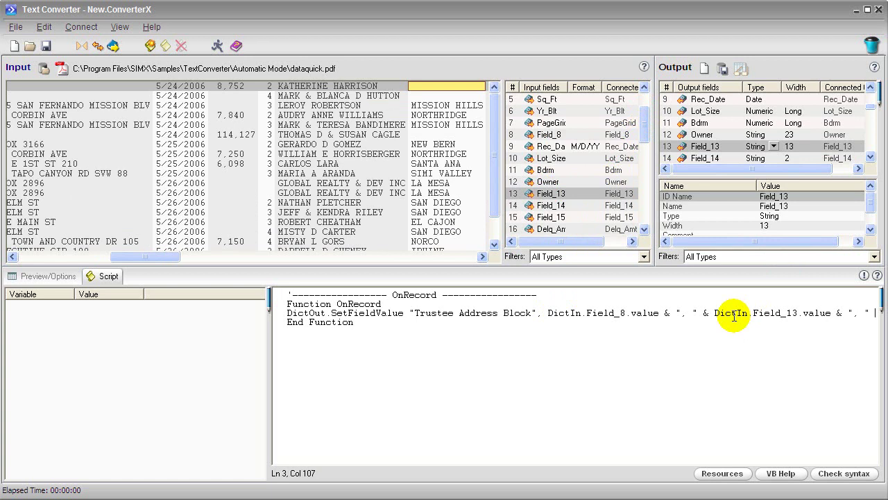
{"action": "type", "text": "&"}
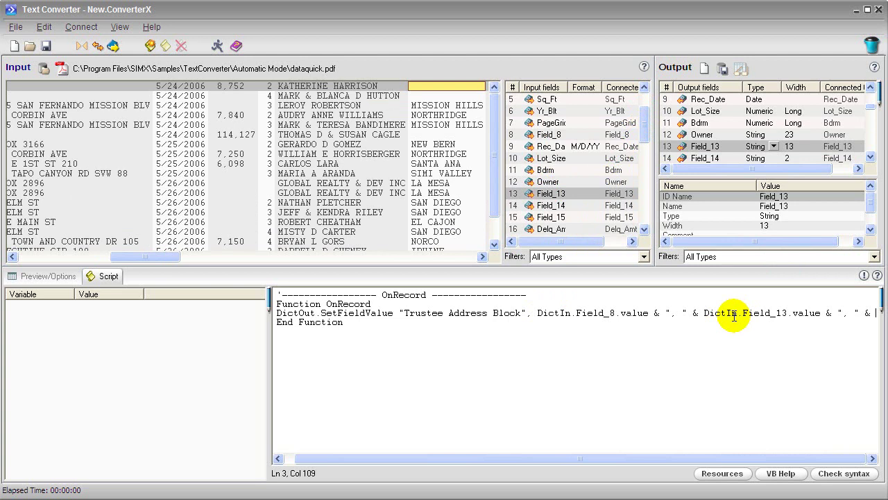
{"action": "left_click_drag", "start_coordinate": [551, 205], "coordinate": [873, 326]}
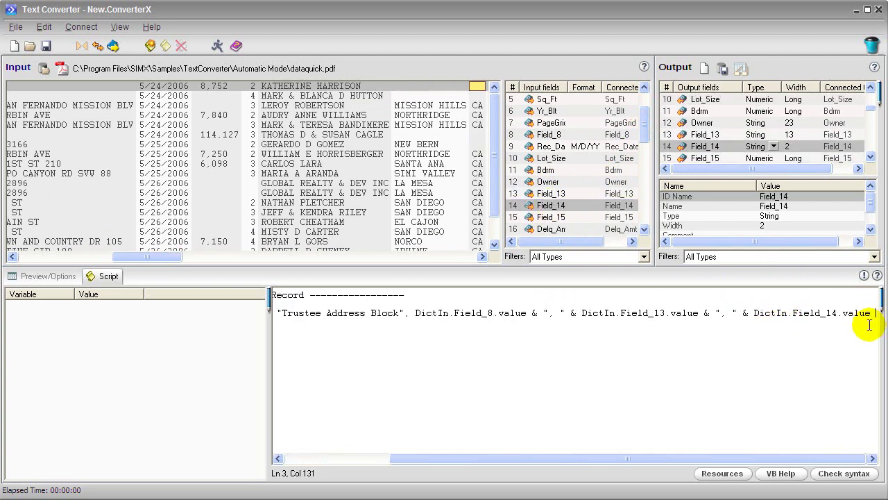
{"action": "type", "text": "& "}
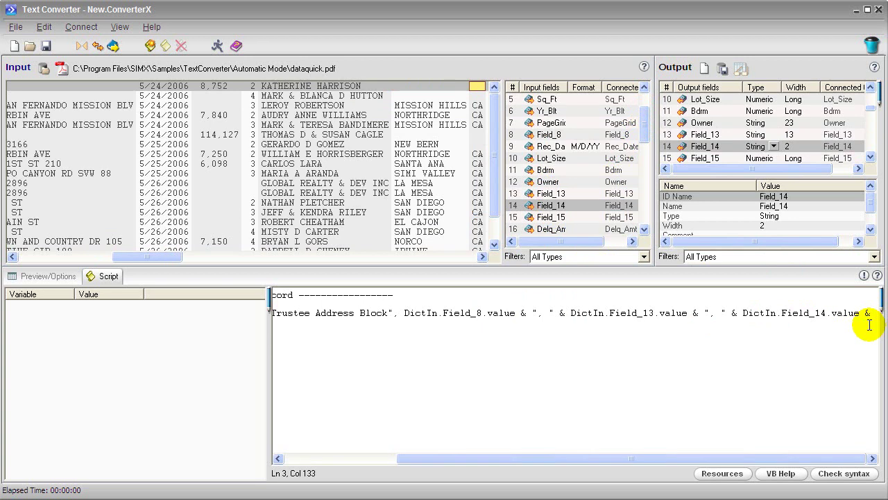
{"action": "type", "text": "\", "}
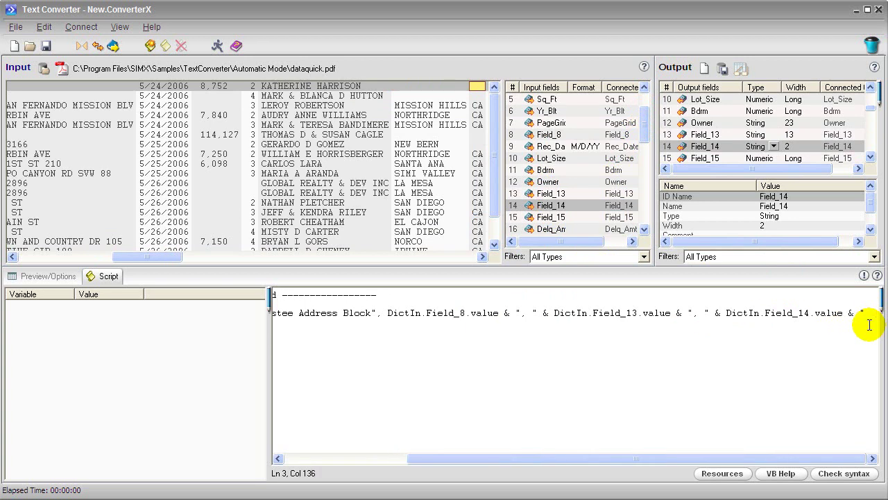
{"action": "type", "text": "\" &"}
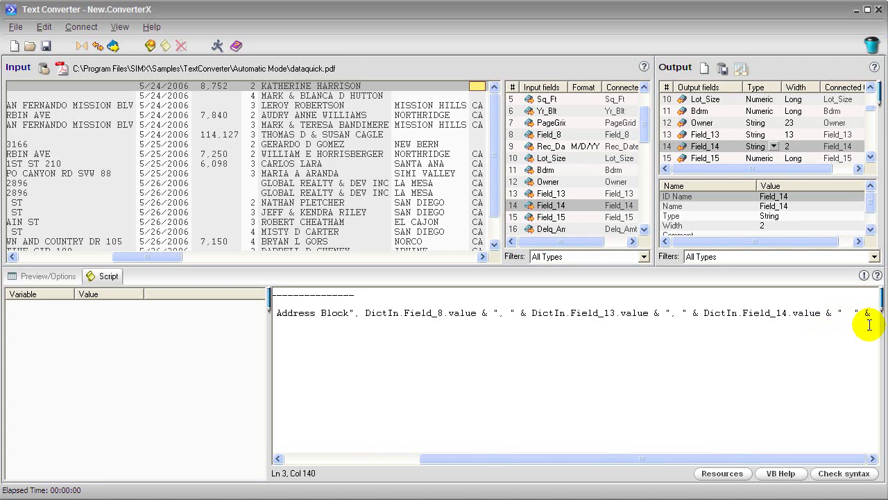
{"action": "left_click", "coordinate": [568, 217]}
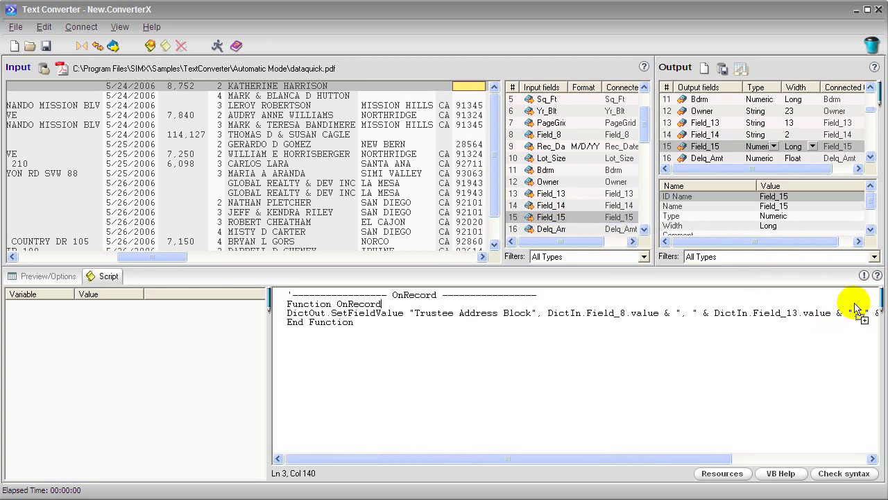
{"action": "left_click_drag", "start_coordinate": [855, 307], "coordinate": [878, 321]}
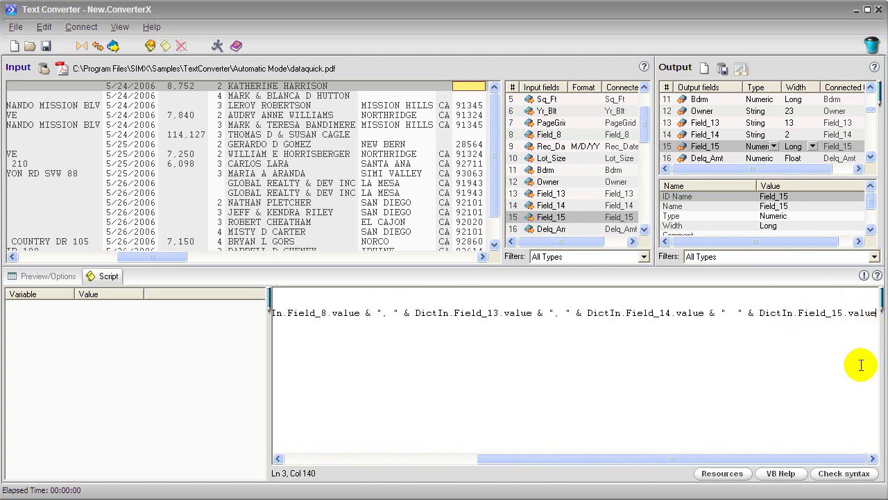
Step: Verify the script compiles and scroll the preview to the Trustee Address Block column 43
{"action": "left_click", "coordinate": [848, 475]}
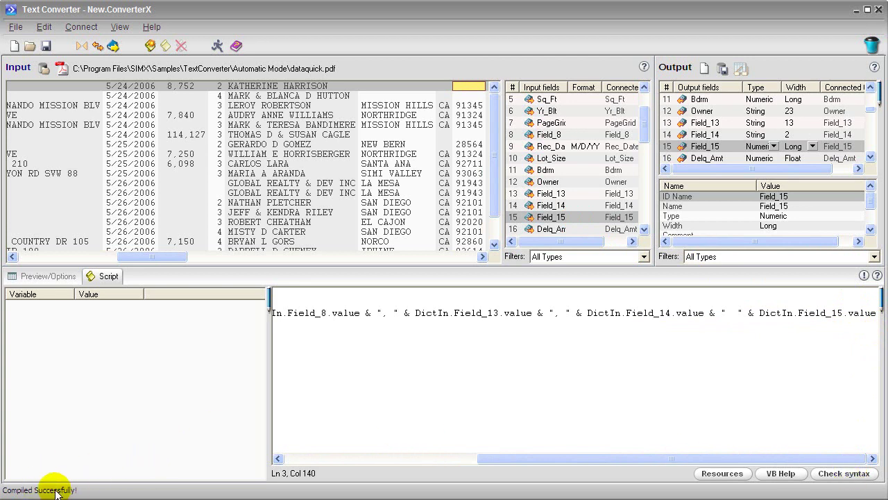
{"action": "left_click", "coordinate": [60, 277]}
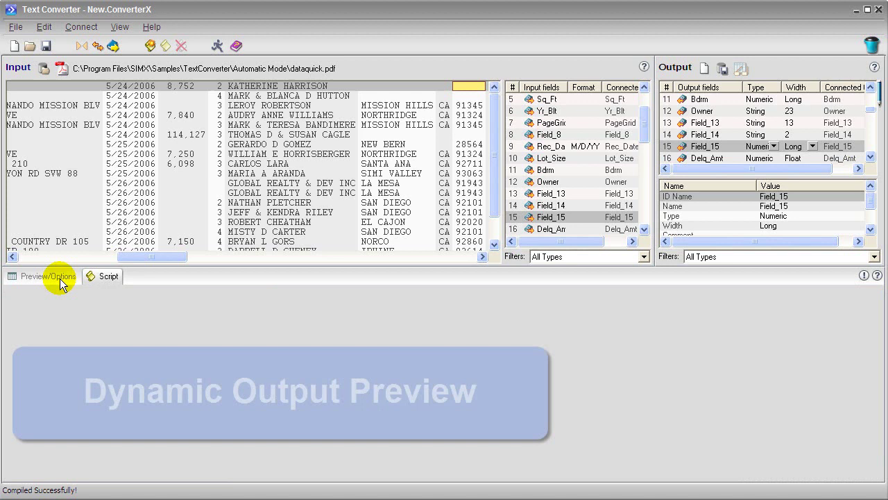
{"action": "left_click_drag", "start_coordinate": [139, 471], "coordinate": [496, 493]}
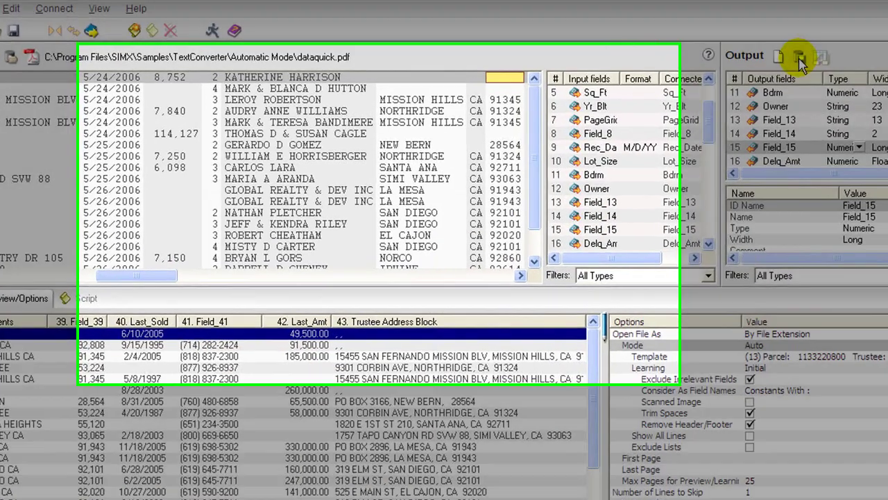
Step: Set the output data source to a dBASE table named out.dbf
{"action": "left_click", "coordinate": [706, 67]}
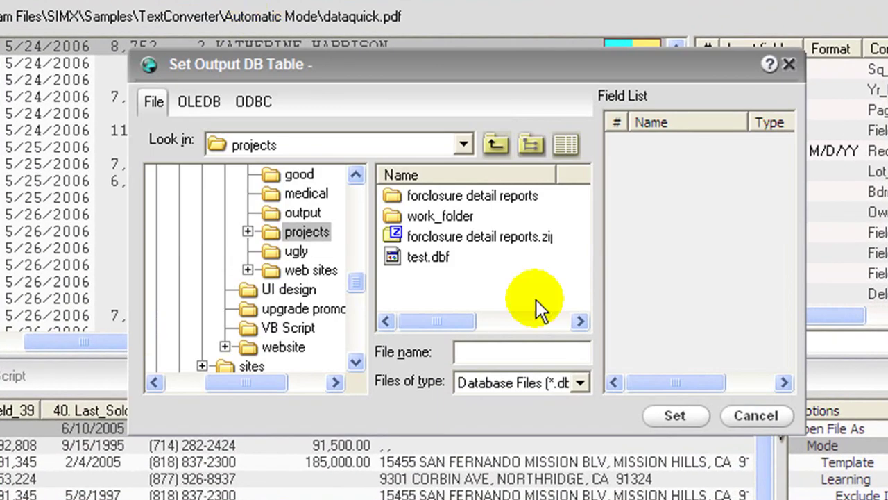
{"action": "left_click", "coordinate": [522, 350]}
{"action": "type", "text": "out.dbf"}
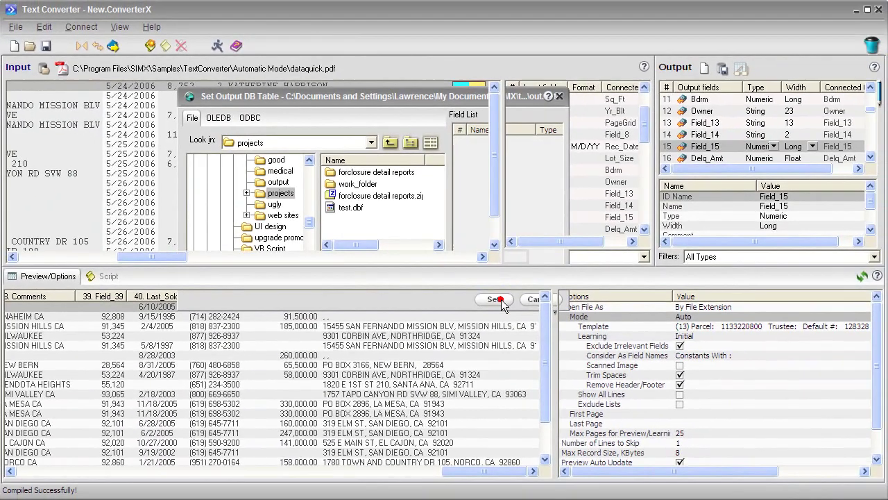
{"action": "left_click", "coordinate": [675, 415]}
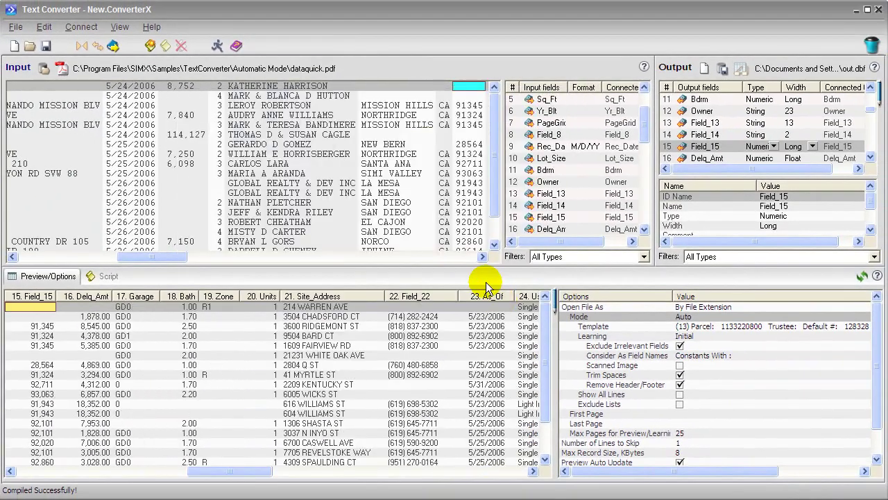
Step: Save the conversion project as save_it.ConverterX
{"action": "left_click", "coordinate": [46, 45]}
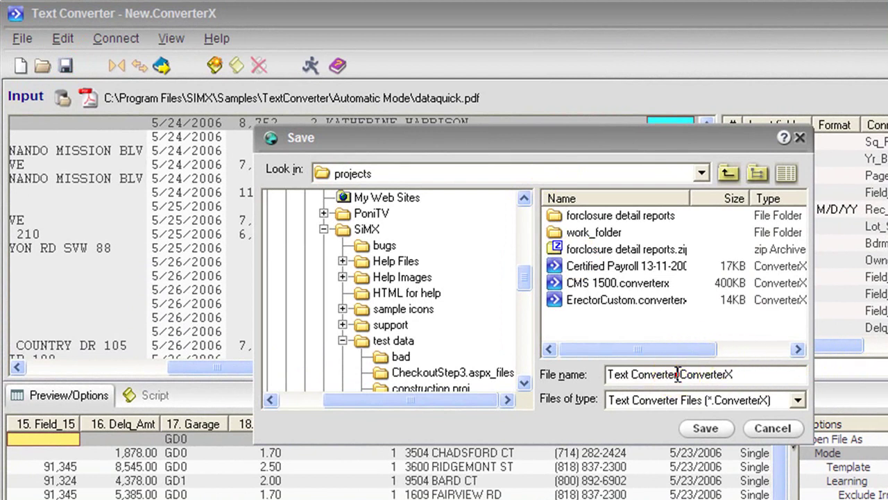
{"action": "left_click_drag", "start_coordinate": [675, 374], "coordinate": [608, 374]}
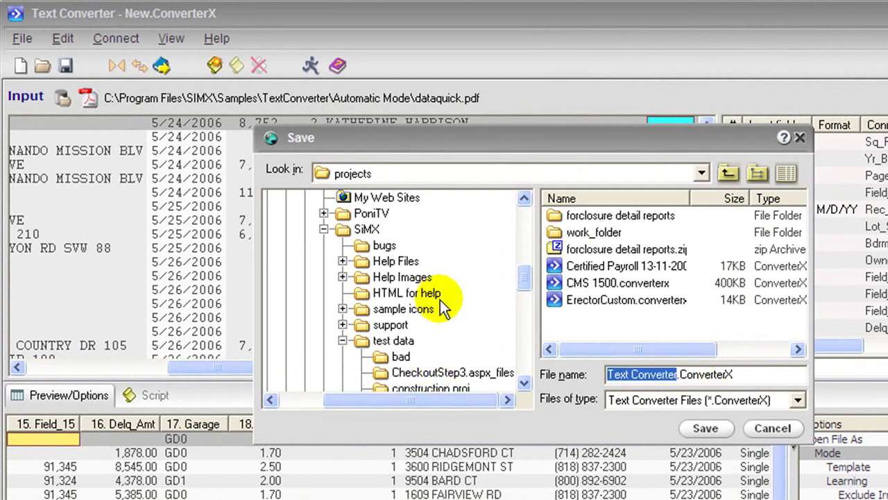
{"action": "type", "text": "save"}
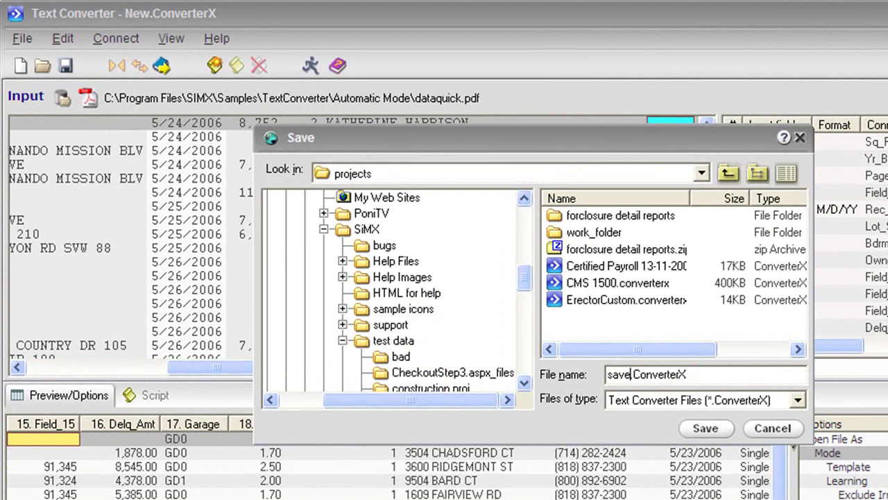
{"action": "type", "text": "_it"}
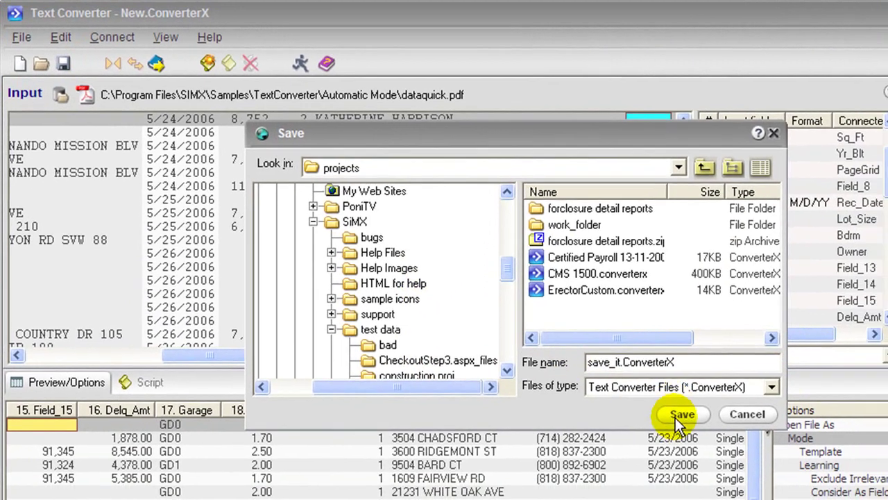
{"action": "left_click", "coordinate": [705, 428]}
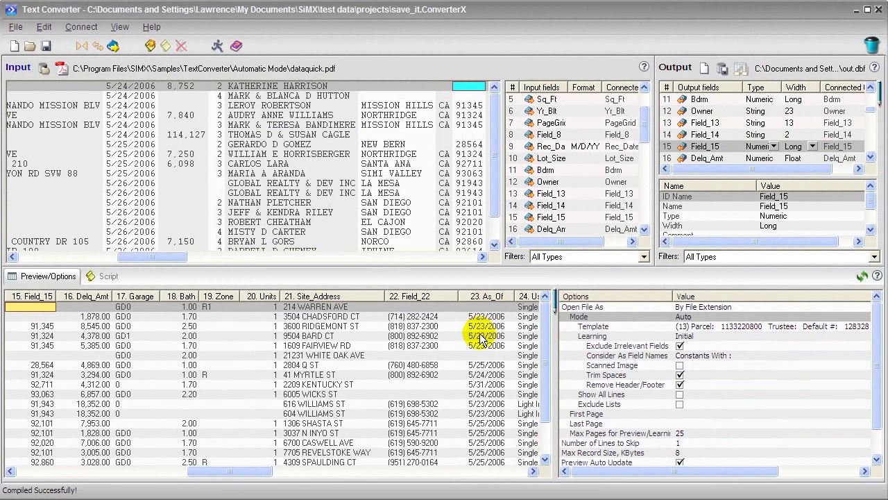
Step: Run the extraction and view the 20 converted records in out.dbf
{"action": "left_click", "coordinate": [217, 47]}
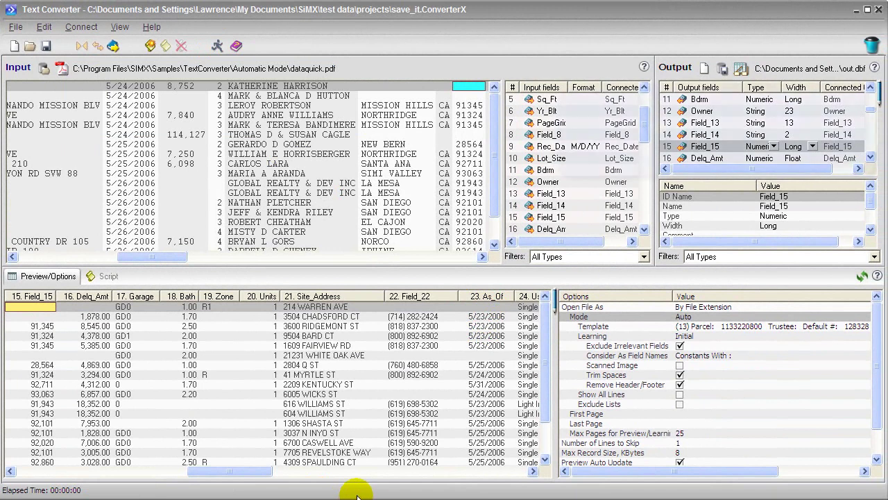
{"action": "left_click", "coordinate": [740, 68]}
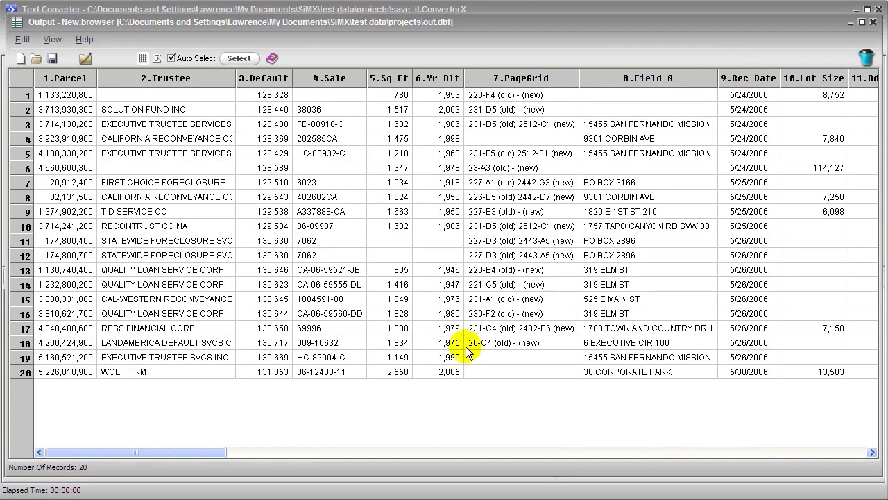
Step: Widen out.dbf's Trustee Address Block column and check the full combined addresses down to row 20
{"action": "left_click_drag", "start_coordinate": [201, 452], "coordinate": [848, 449]}
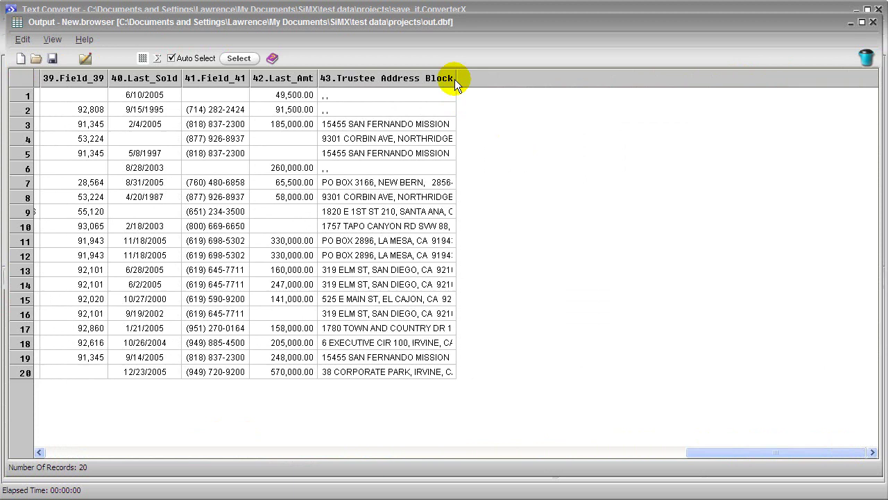
{"action": "left_click_drag", "start_coordinate": [457, 79], "coordinate": [774, 81]}
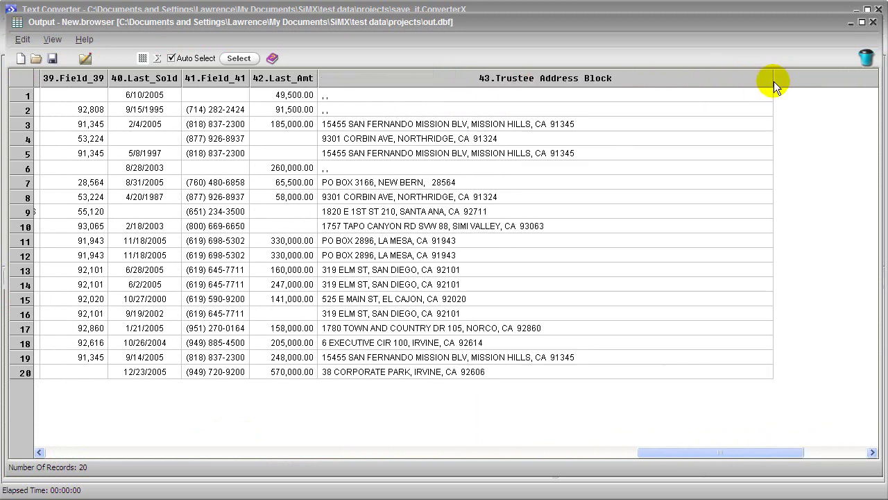
{"action": "left_click", "coordinate": [639, 124]}
{"action": "key", "text": "Down"}
{"action": "key", "text": "Down"}
{"action": "key", "text": "Down"}
{"action": "key", "text": "Down"}
{"action": "key", "text": "Down"}
{"action": "key", "text": "Down"}
{"action": "key", "text": "Down"}
{"action": "key", "text": "Down"}
{"action": "key", "text": "Down"}
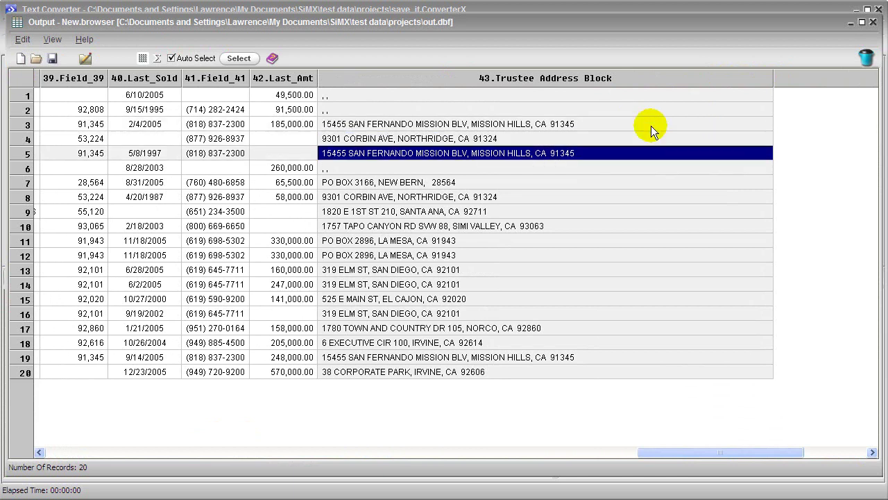
{"action": "key", "text": "Down"}
{"action": "key", "text": "Down"}
{"action": "key", "text": "Down"}
{"action": "key", "text": "Down"}
{"action": "key", "text": "Down"}
{"action": "key", "text": "Down"}
{"action": "key", "text": "Down"}
{"action": "key", "text": "Down"}
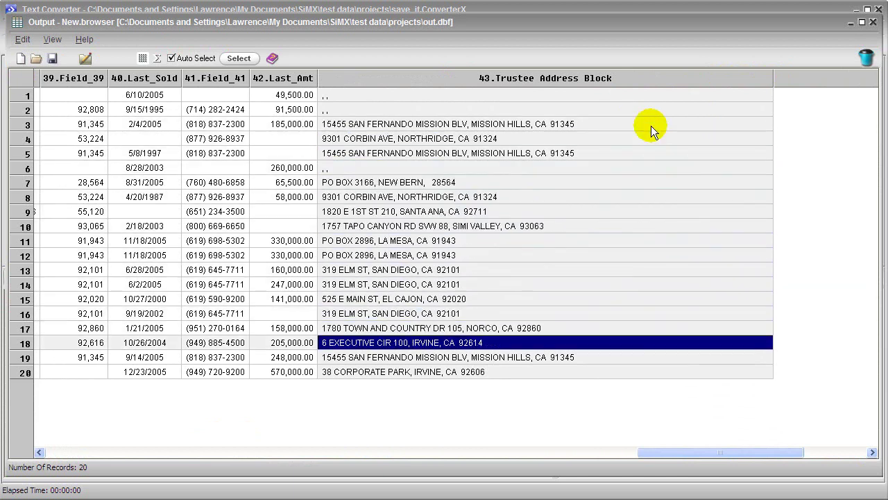